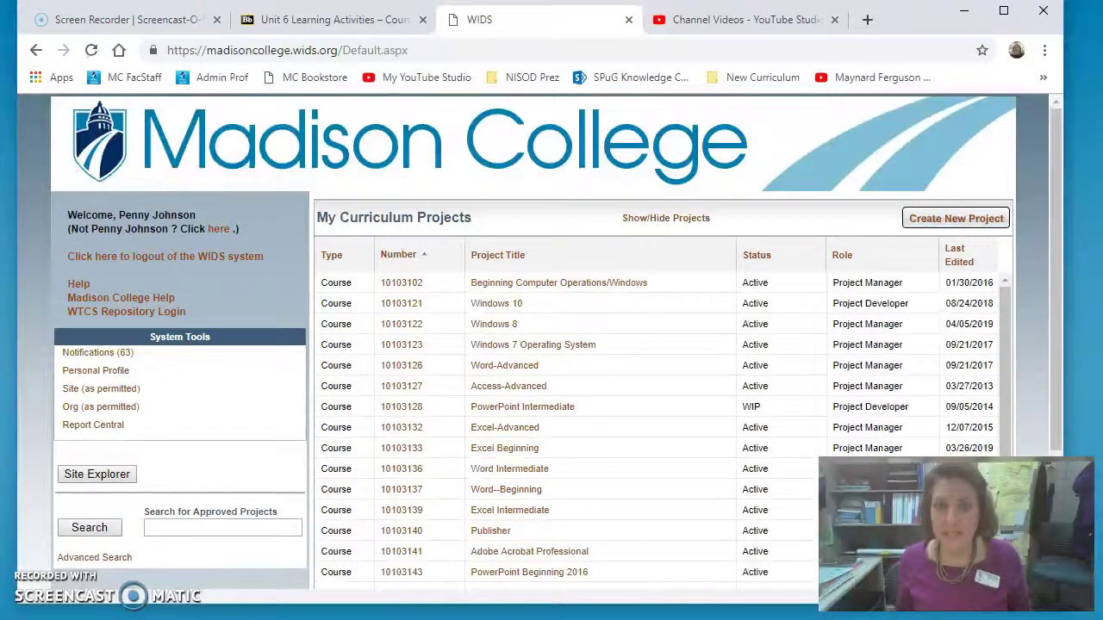
- Open the Windows 10 course, project 10103121, and make its learning plans editable
{"action": "left_click", "coordinate": [492, 306]}
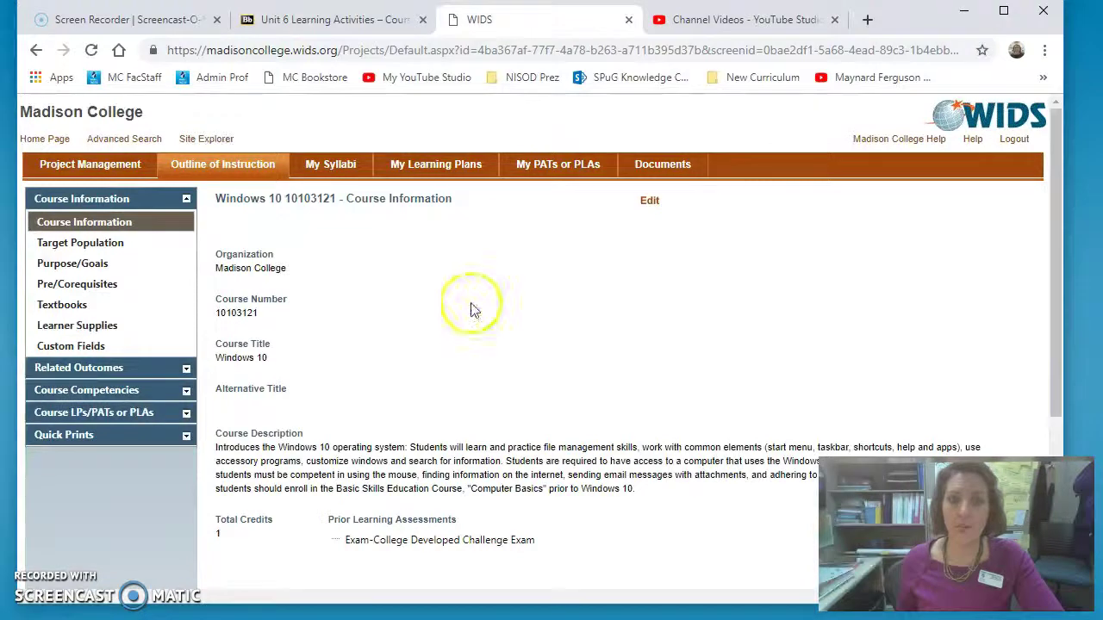
{"action": "left_click", "coordinate": [421, 174]}
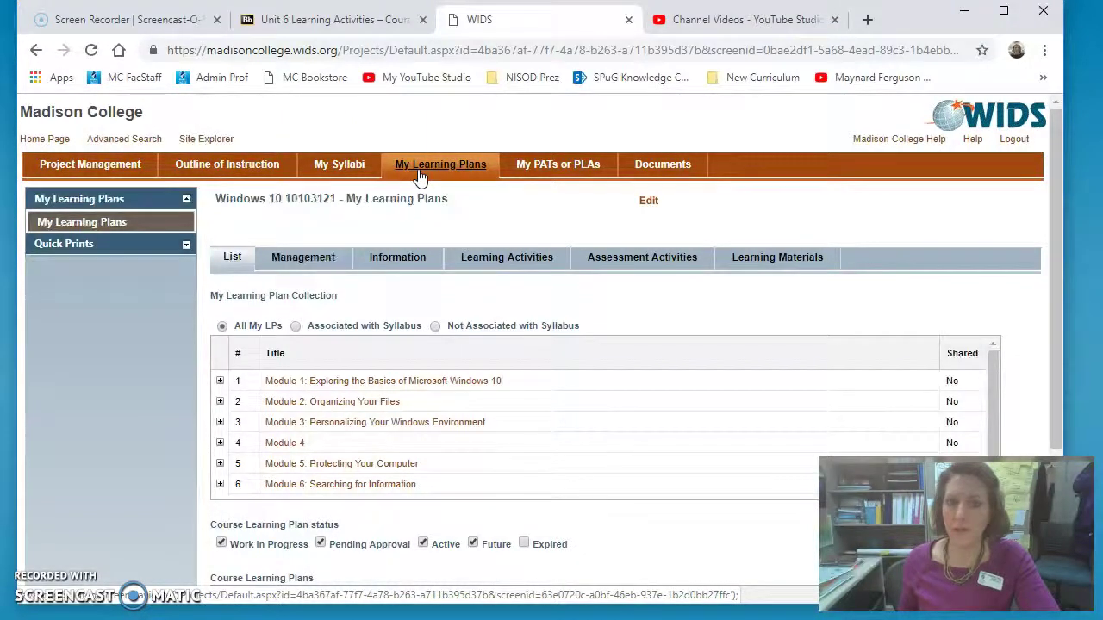
{"action": "left_click", "coordinate": [650, 203]}
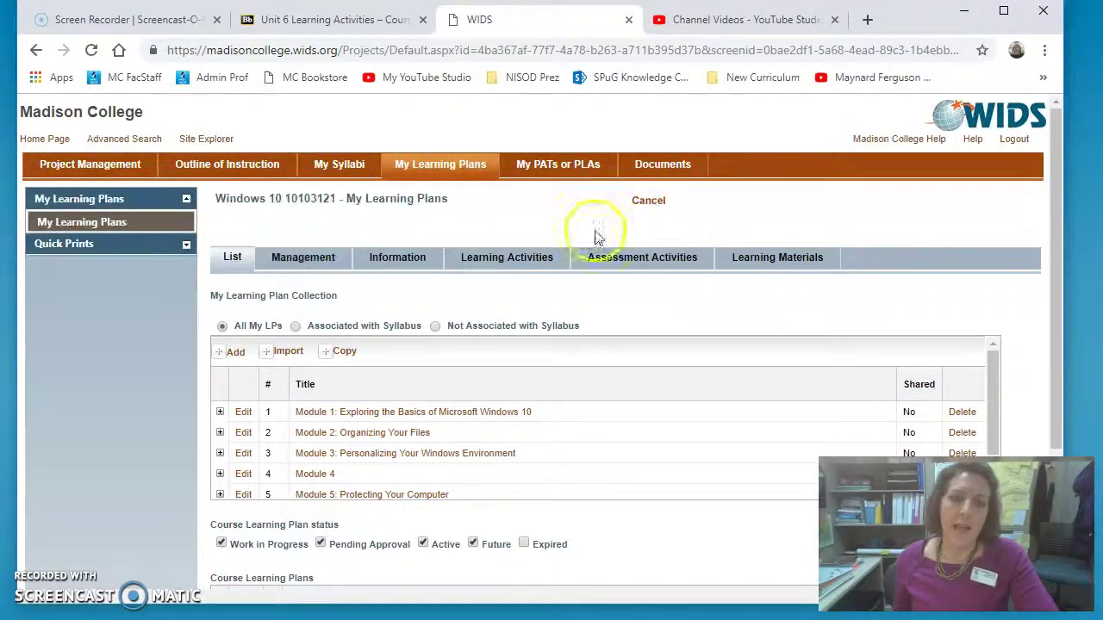
- Add an unshared learning plan titled with the instructor's first name followed by "LPs" and find it in the collection
{"action": "left_click", "coordinate": [235, 353]}
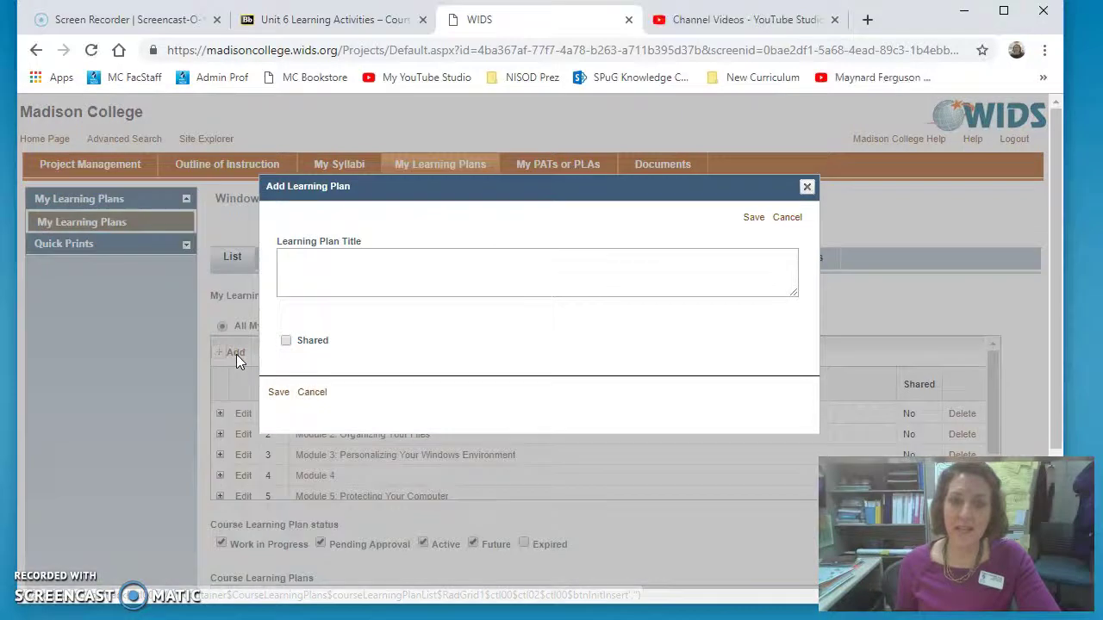
{"action": "left_click", "coordinate": [370, 271]}
{"action": "type", "text": "Penny's LPs"}
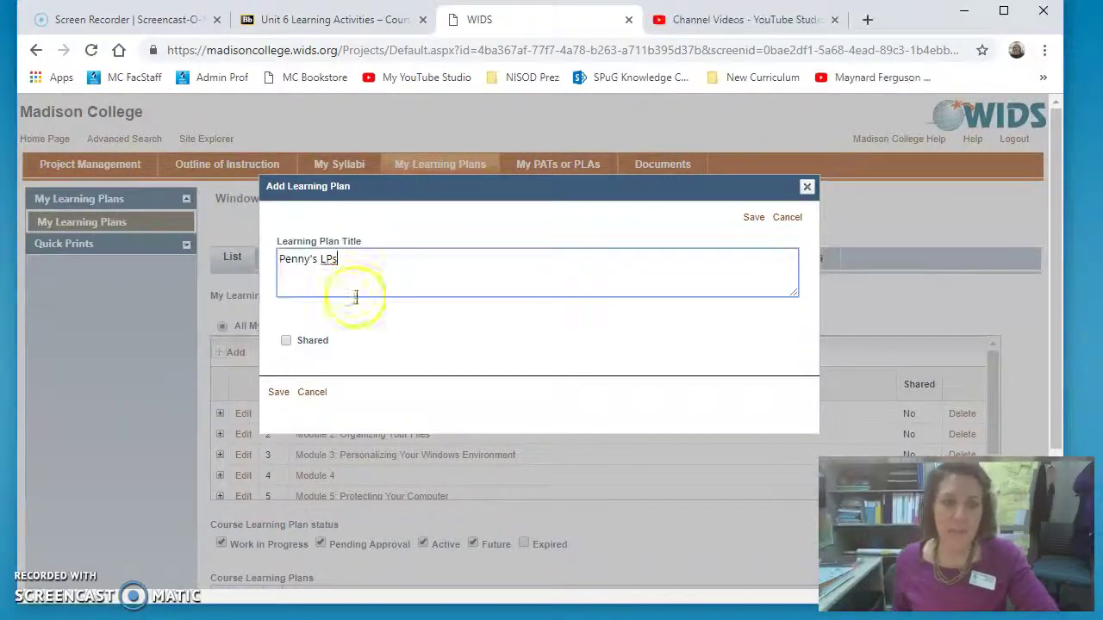
{"action": "left_click", "coordinate": [279, 394]}
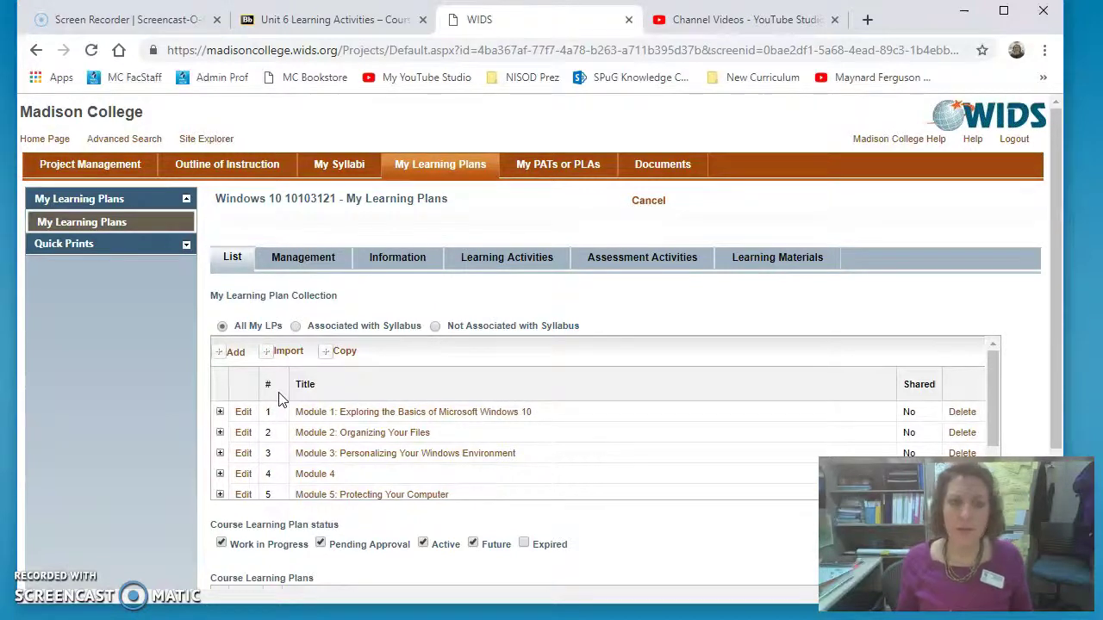
{"action": "scroll", "coordinate": [405, 413], "scroll_direction": "down", "scroll_amount": 1}
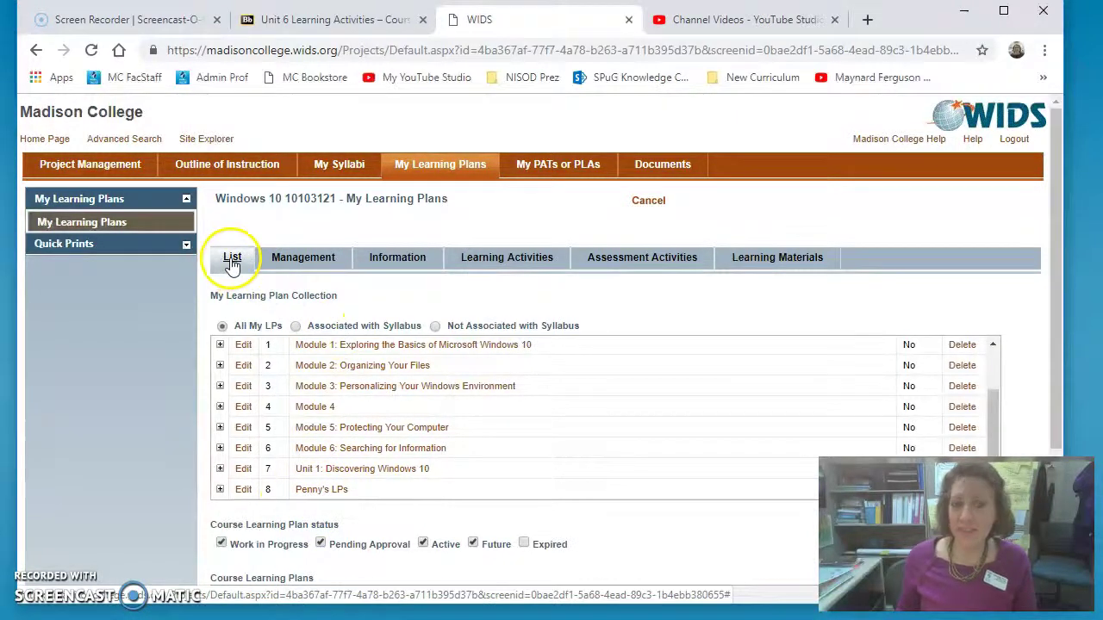
{"action": "left_click", "coordinate": [349, 498]}
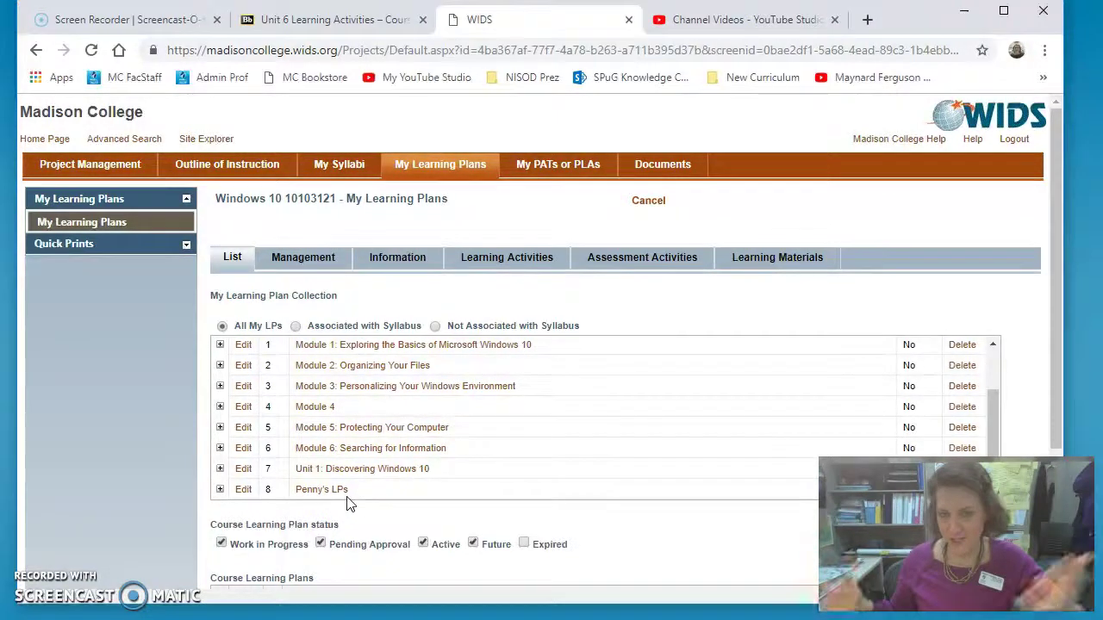
- Select the new learning plan and add "Explore the basics of Microsoft Windows 10" as its target competency
{"action": "left_click", "coordinate": [306, 261]}
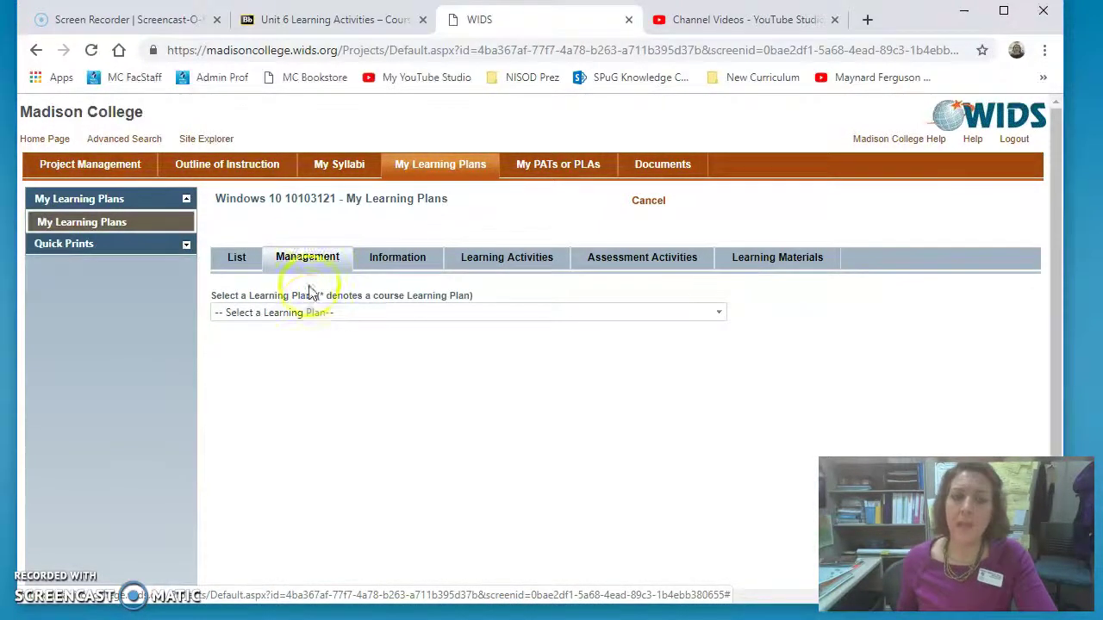
{"action": "left_click", "coordinate": [307, 314]}
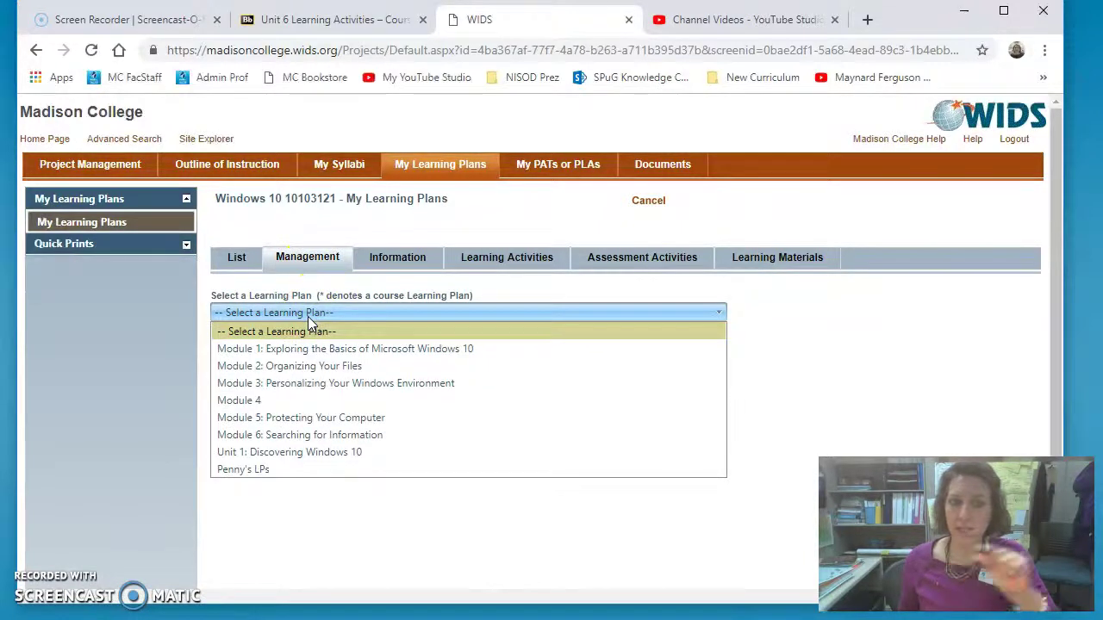
{"action": "left_click", "coordinate": [285, 472]}
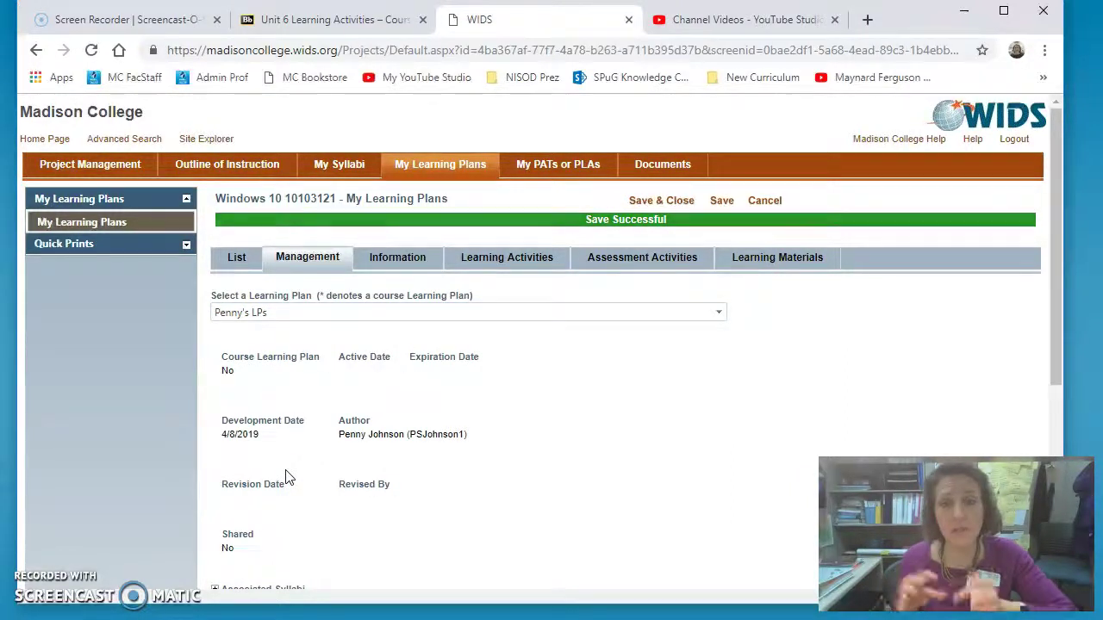
{"action": "left_click", "coordinate": [415, 264]}
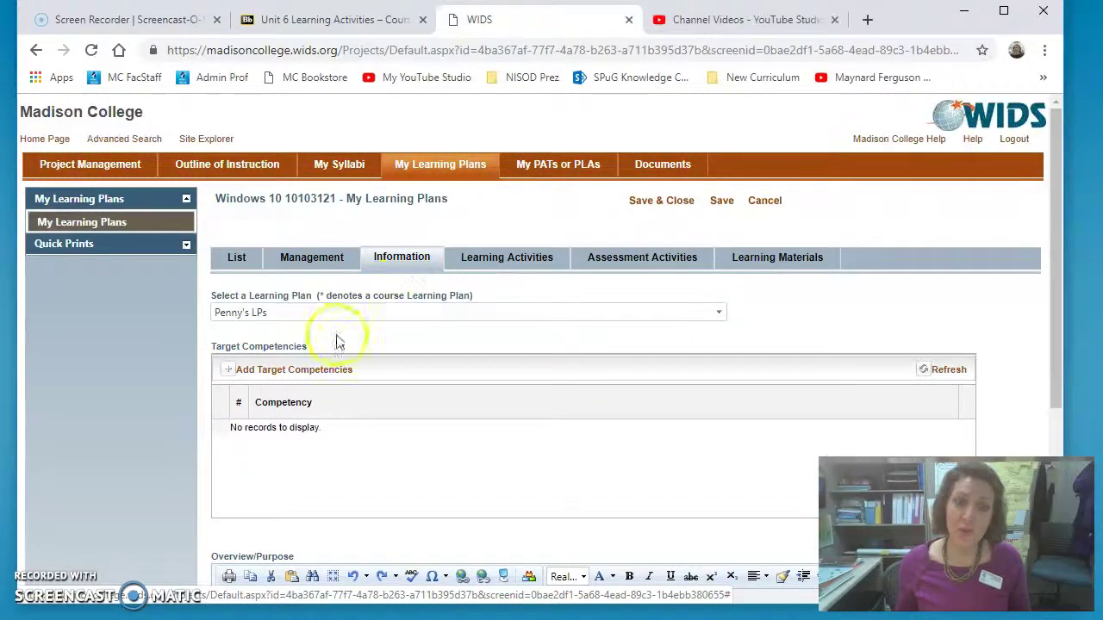
{"action": "left_click", "coordinate": [308, 375]}
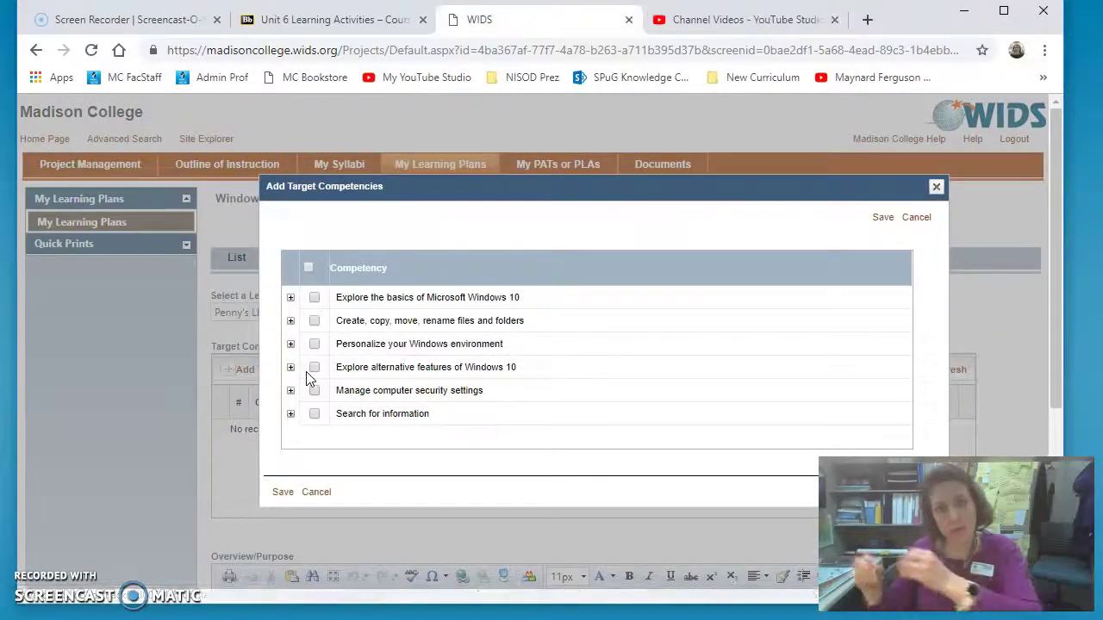
{"action": "left_click", "coordinate": [314, 298]}
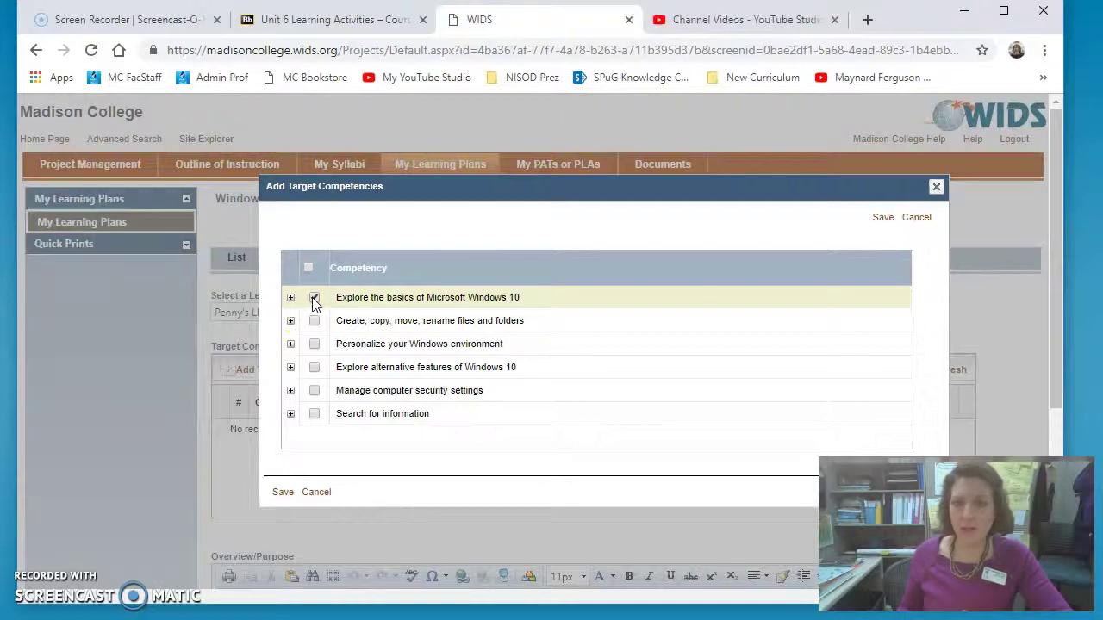
{"action": "left_click", "coordinate": [284, 495]}
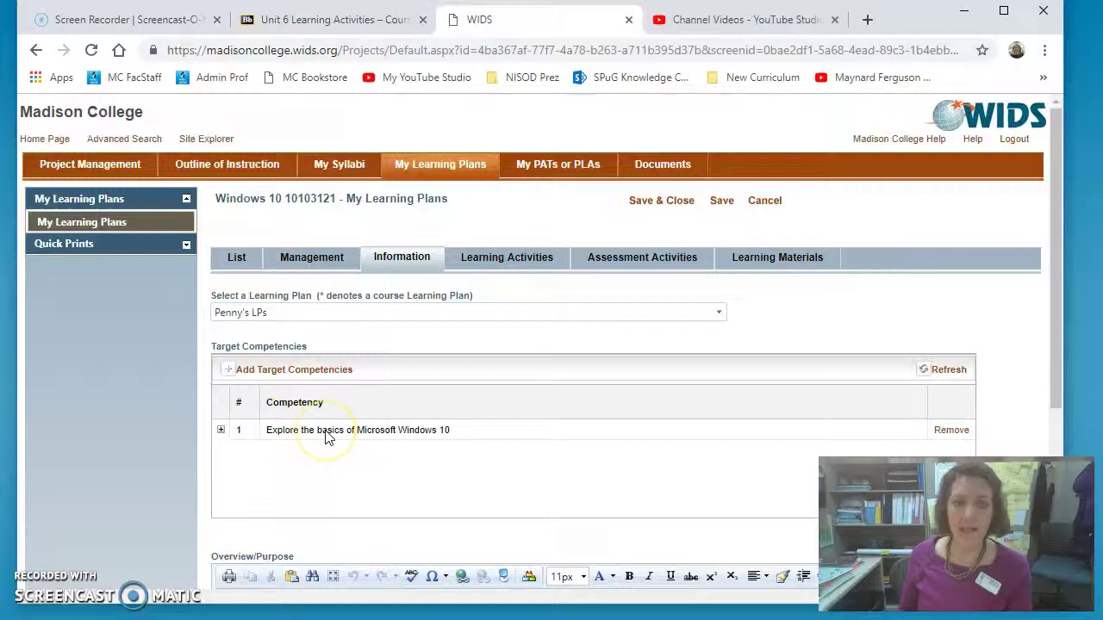
- Fill in the plan's Overview/Purpose with an introduction to the Windows 10 operating system and the skills covered, from "Start Windows 10" to "Shut down"
{"action": "scroll", "coordinate": [325, 435], "scroll_direction": "down", "scroll_amount": 3}
{"action": "left_click", "coordinate": [274, 394]}
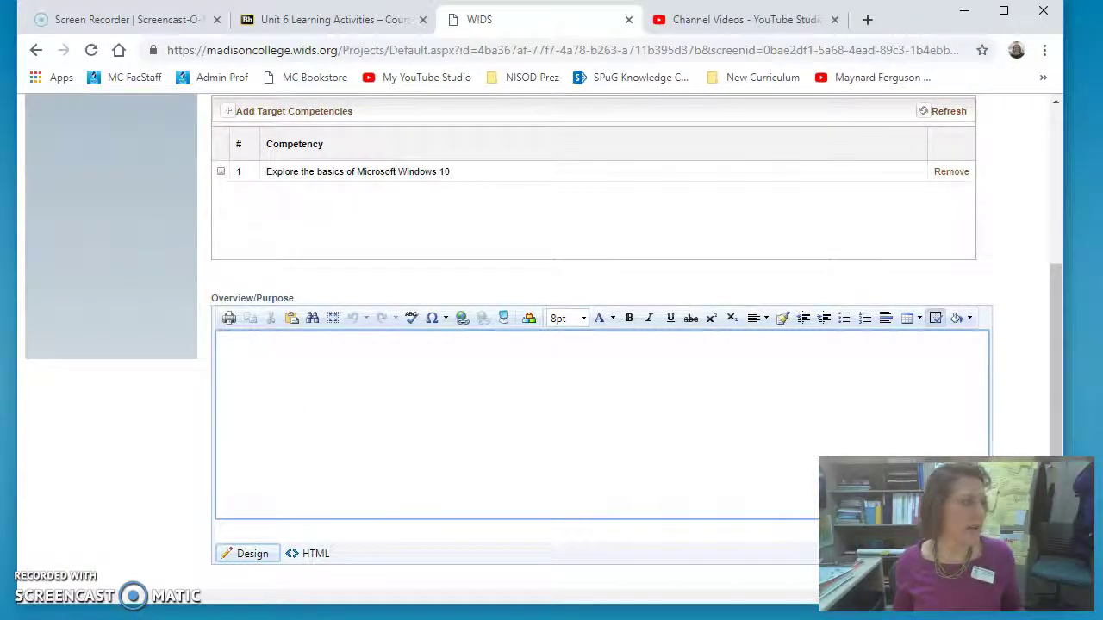
{"action": "left_click", "coordinate": [295, 399]}
{"action": "type", "text": "In this unit we will become familiar with the Windows 10 operating system. We will cover the following skills: Start Windows 10; Explore the Start menu; Start and close apps; Run apps, switch between them, and close them; Identify and use the controls in windows and dialog boxes; Use File Explorer; Change the view of the items; Use Windows 10 Help, and; Shut down."}
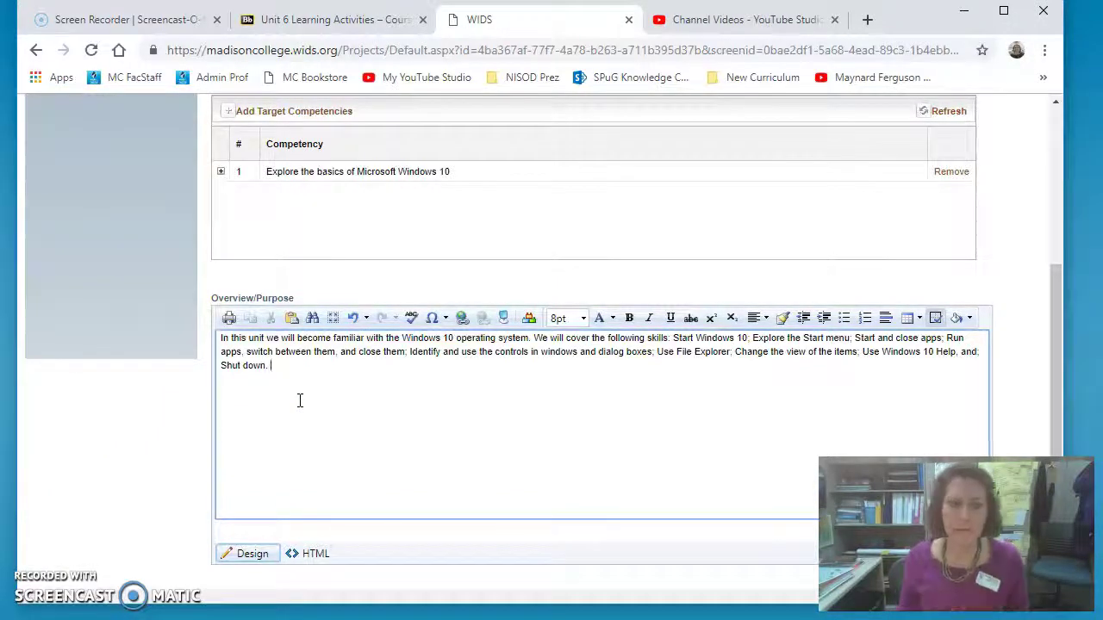
{"action": "left_click", "coordinate": [308, 405]}
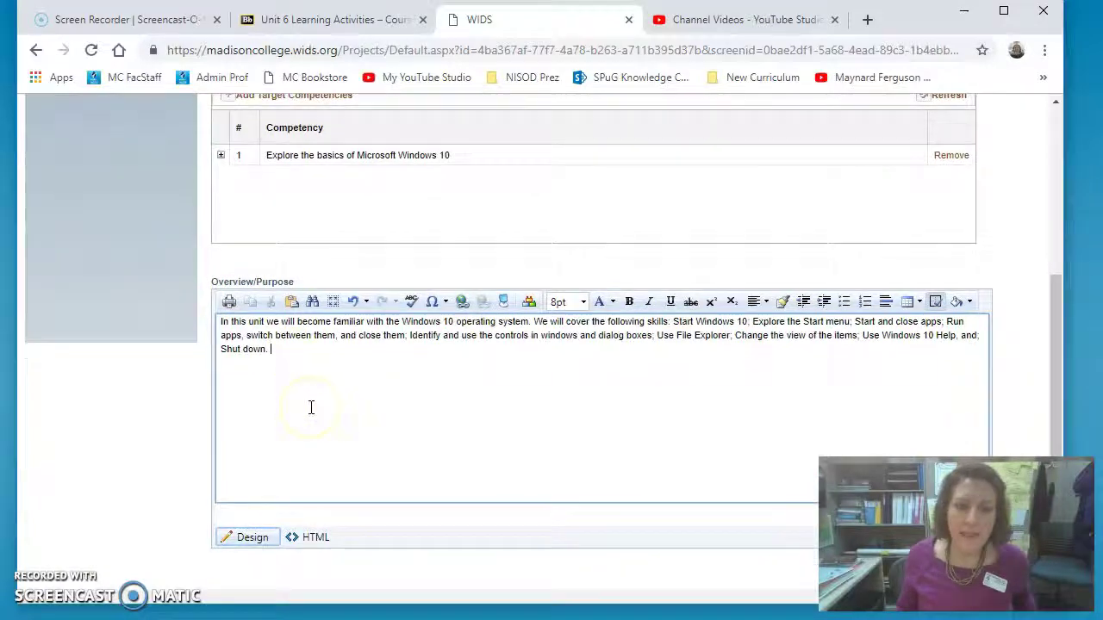
- Add and save the learning activity "Review the learning objectives of Module 1." in the learning plan
{"action": "scroll", "coordinate": [311, 408], "scroll_direction": "up", "scroll_amount": 3}
{"action": "left_click", "coordinate": [505, 258]}
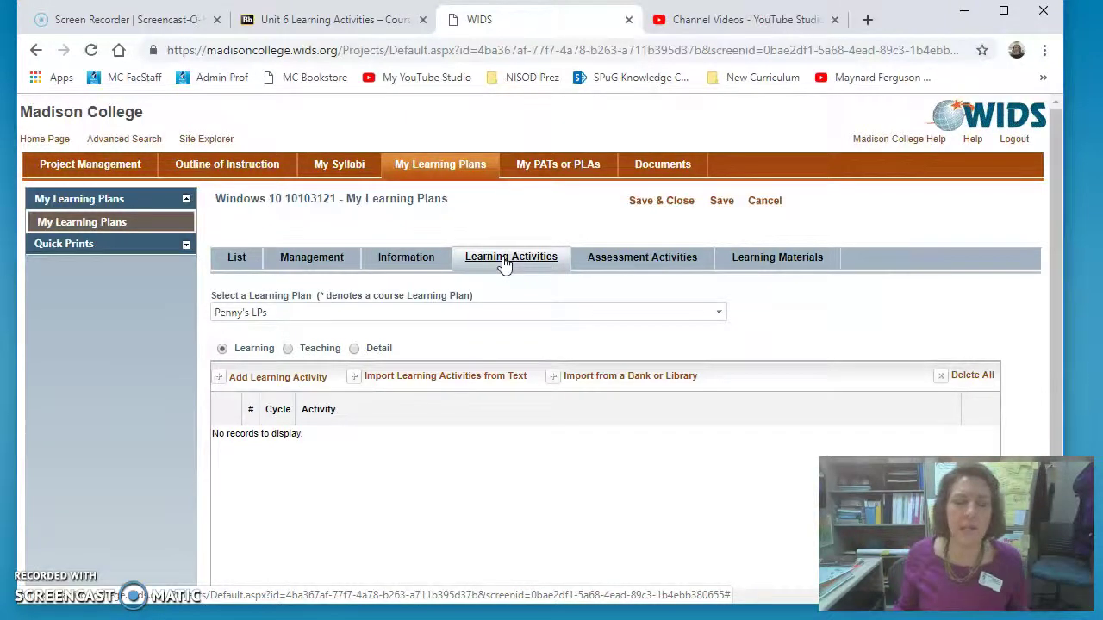
{"action": "left_click", "coordinate": [267, 380]}
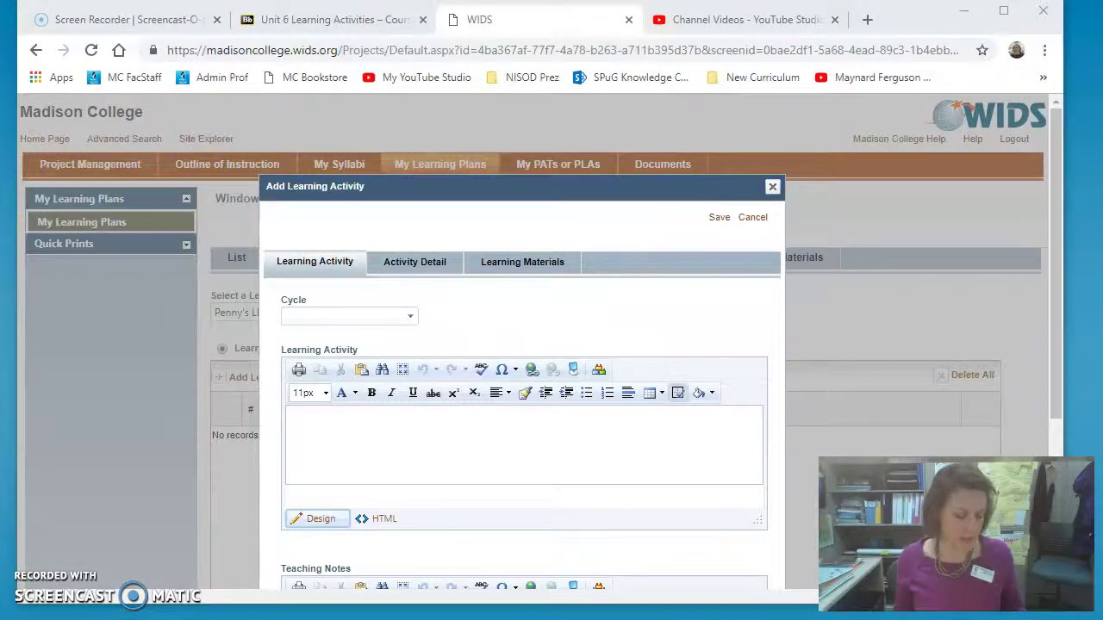
{"action": "left_click", "coordinate": [334, 425]}
{"action": "type", "text": "Review the learning objectives of Module 1"}
{"action": "type", "text": "."}
{"action": "scroll", "coordinate": [418, 482], "scroll_direction": "down", "scroll_amount": 3}
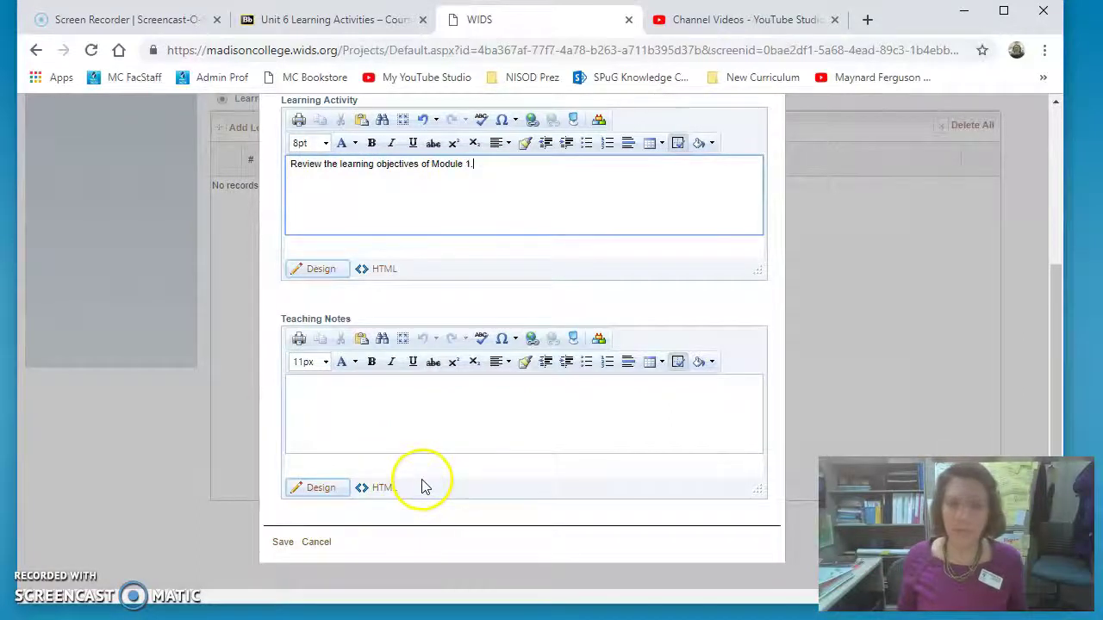
{"action": "left_click", "coordinate": [285, 542]}
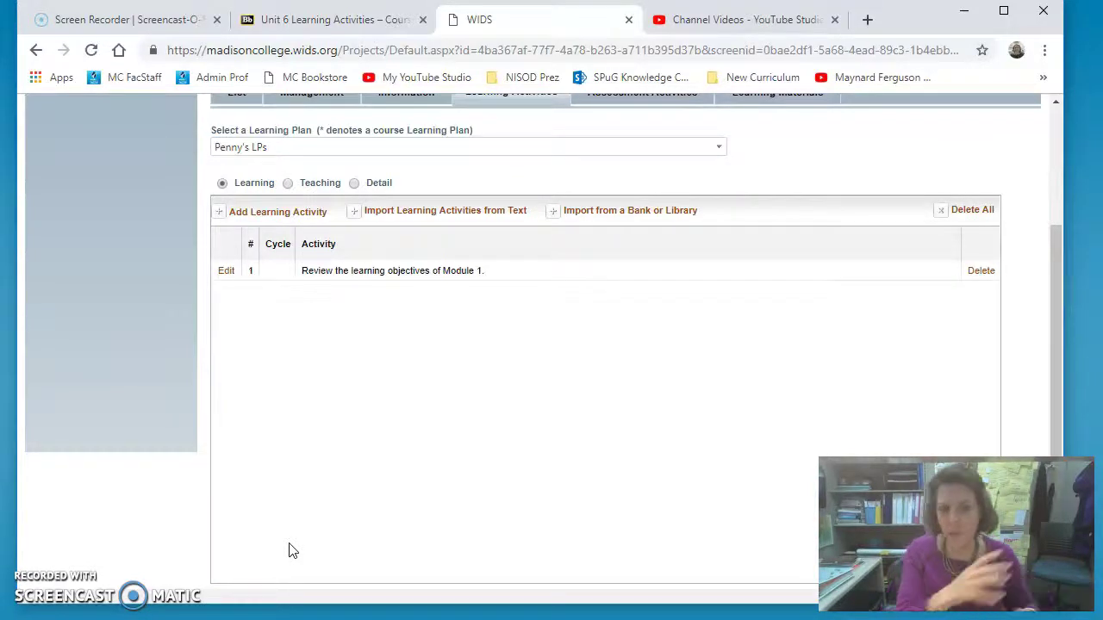
- Add and save the assessment activity "Complete Session 1.1 Quick Check Quiz." in the learning plan
{"action": "scroll", "coordinate": [438, 481], "scroll_direction": "up", "scroll_amount": 2}
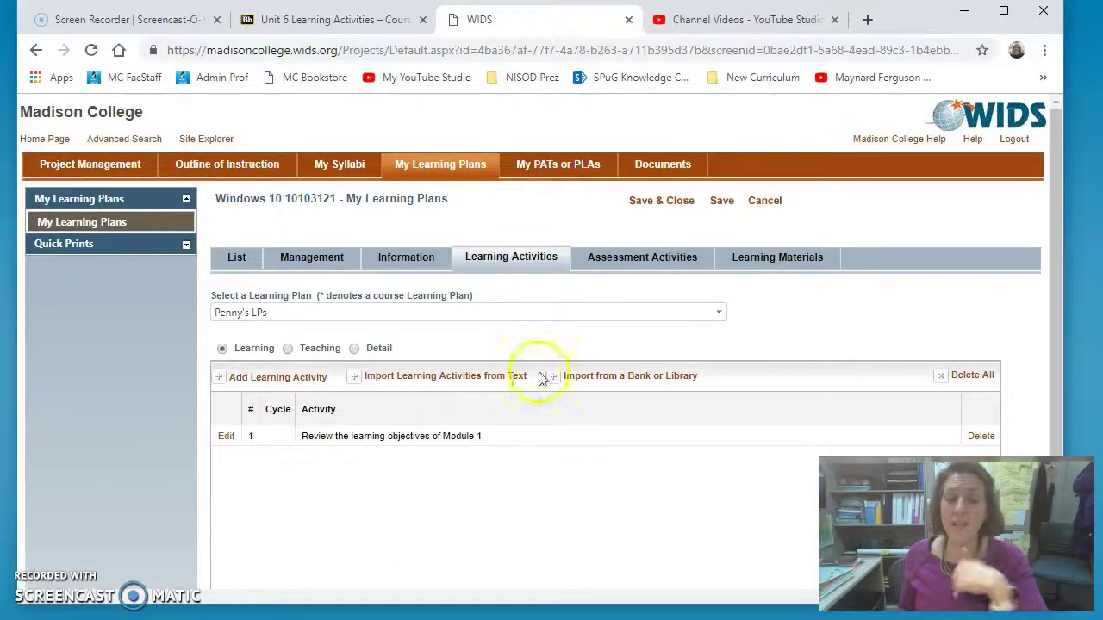
{"action": "left_click", "coordinate": [640, 261]}
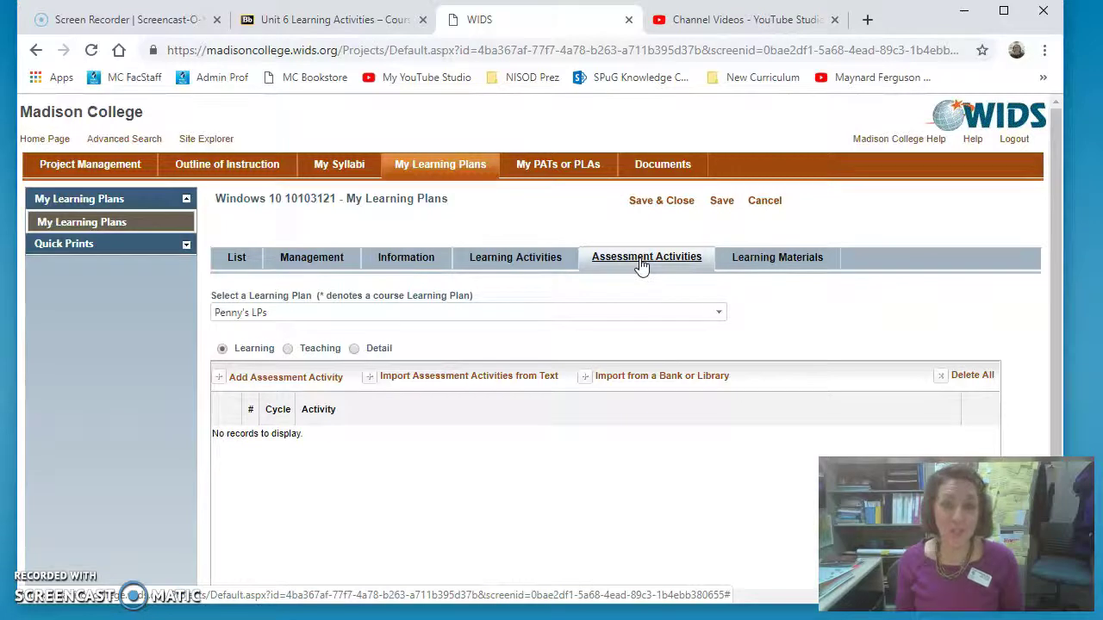
{"action": "left_click", "coordinate": [312, 383]}
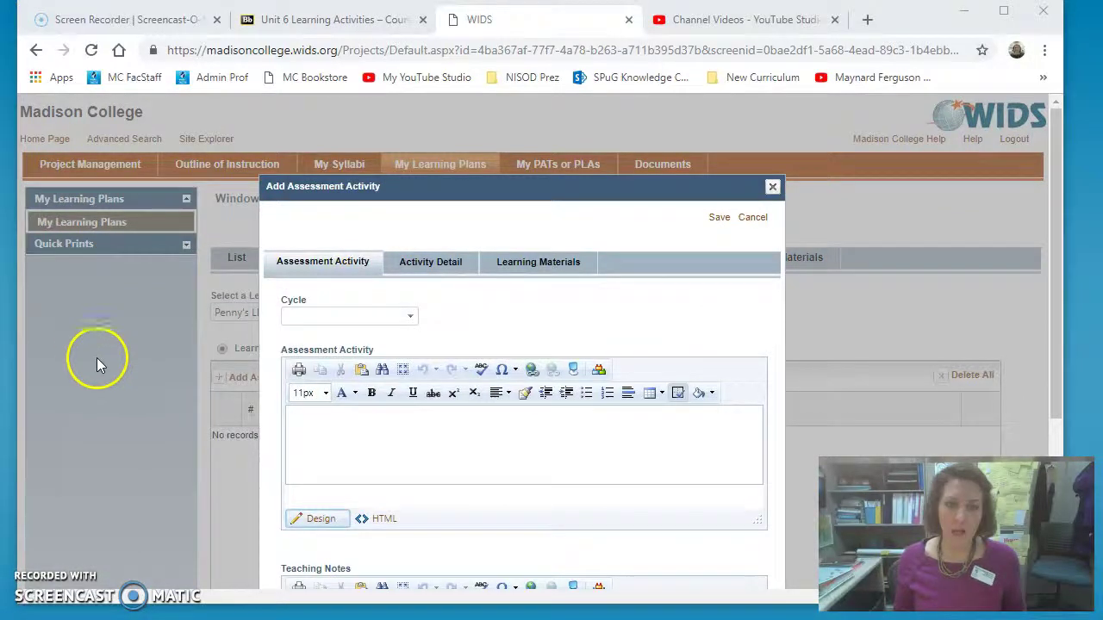
{"action": "left_click", "coordinate": [353, 428]}
{"action": "type", "text": "Complete Session 1.1 Quick Check Quiz."}
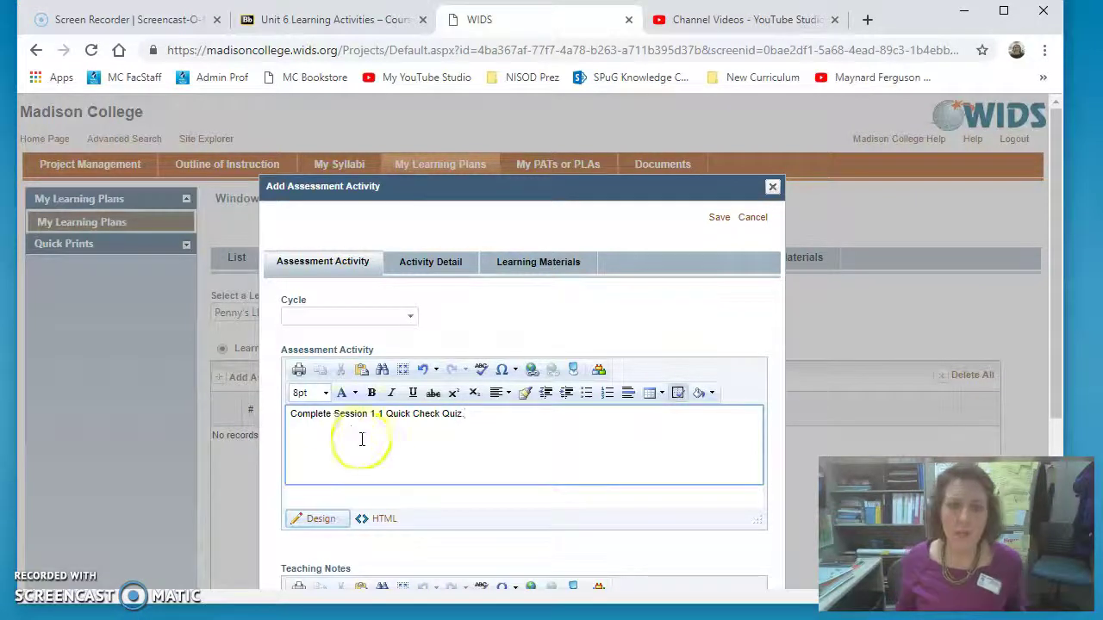
{"action": "scroll", "coordinate": [349, 405], "scroll_direction": "down", "scroll_amount": 1}
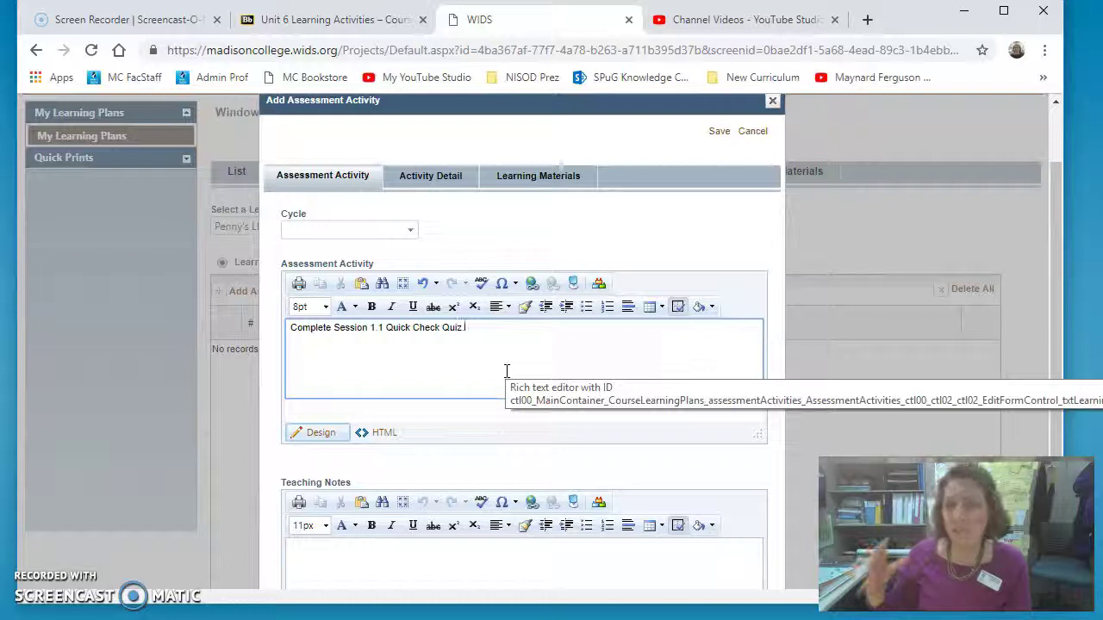
{"action": "scroll", "coordinate": [510, 374], "scroll_direction": "down", "scroll_amount": 2}
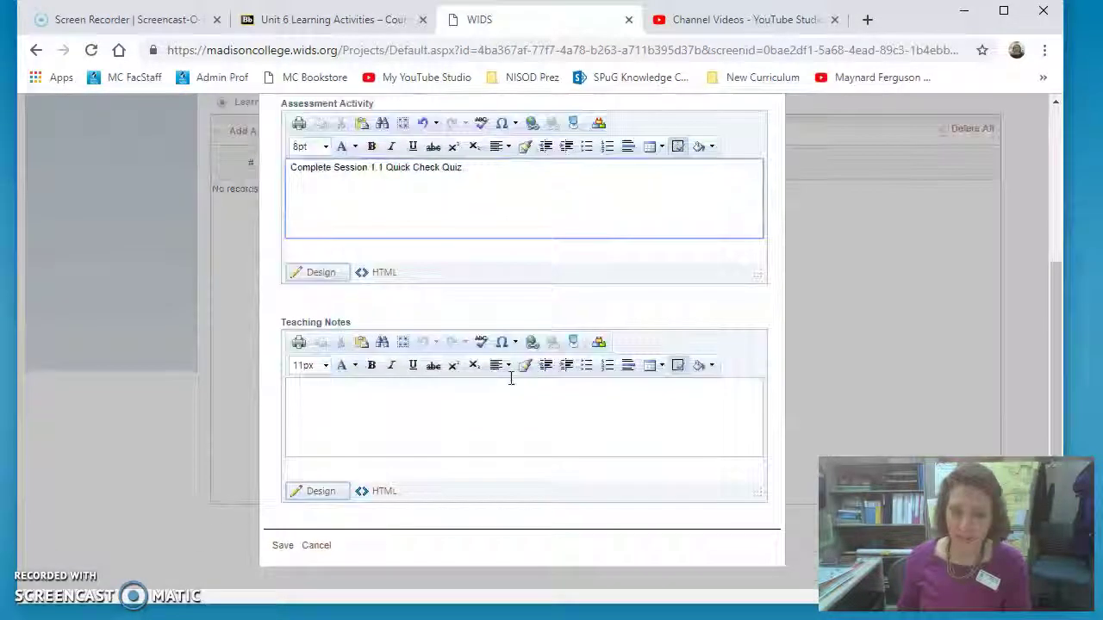
{"action": "left_click", "coordinate": [293, 553]}
{"action": "left_click", "coordinate": [280, 549]}
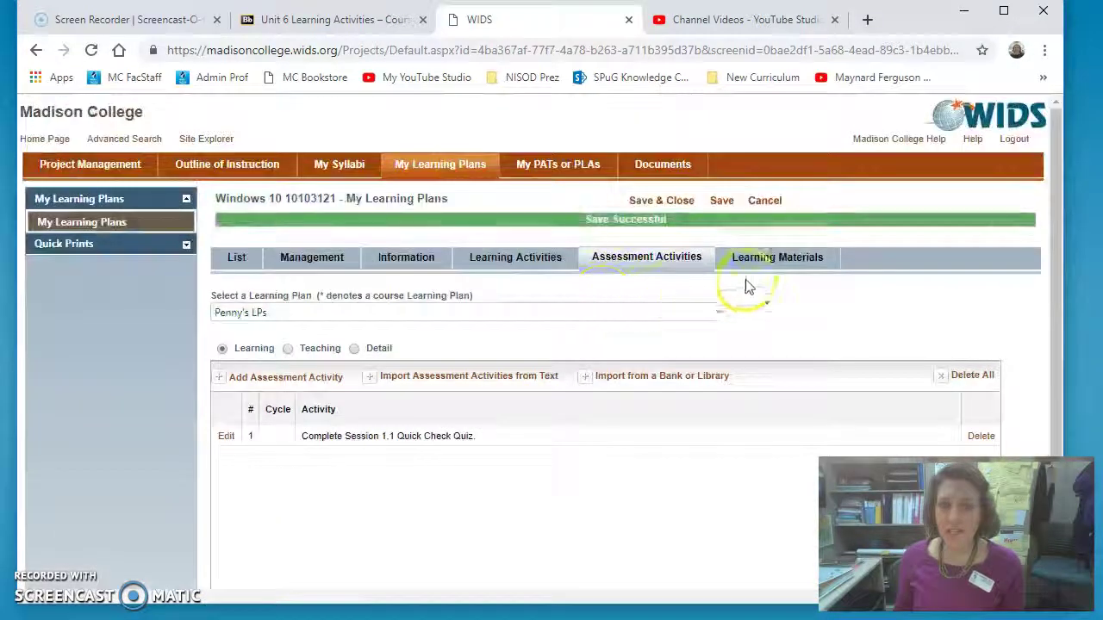
- Look over the plan's learning materials area, and save and close the learning plan
{"action": "left_click", "coordinate": [786, 262]}
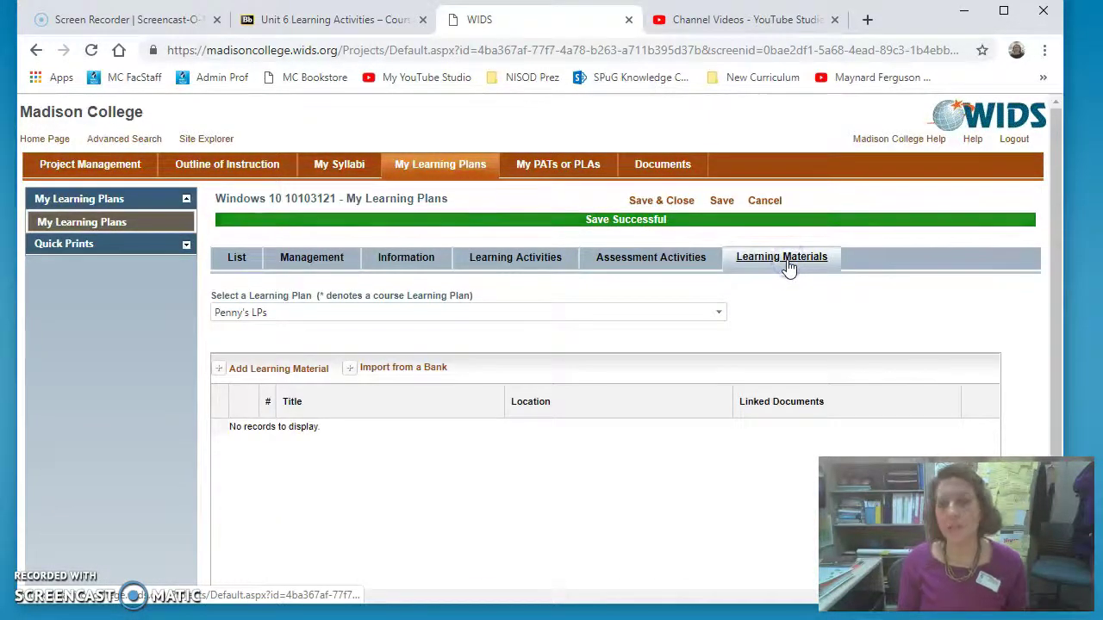
{"action": "left_click", "coordinate": [277, 372]}
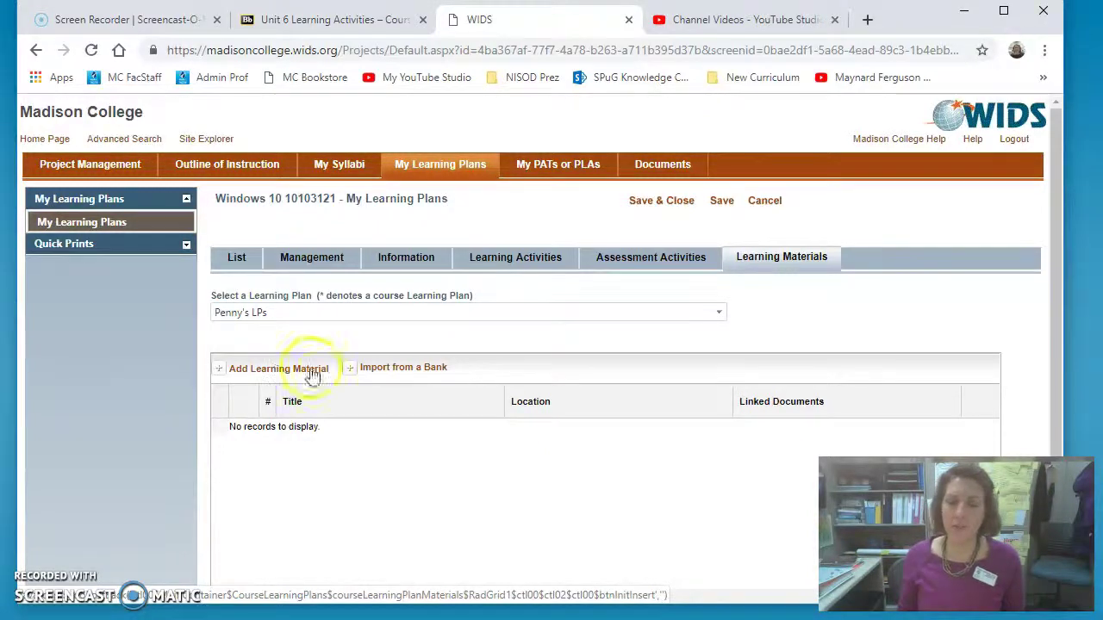
{"action": "scroll", "coordinate": [375, 517], "scroll_direction": "down", "scroll_amount": 2}
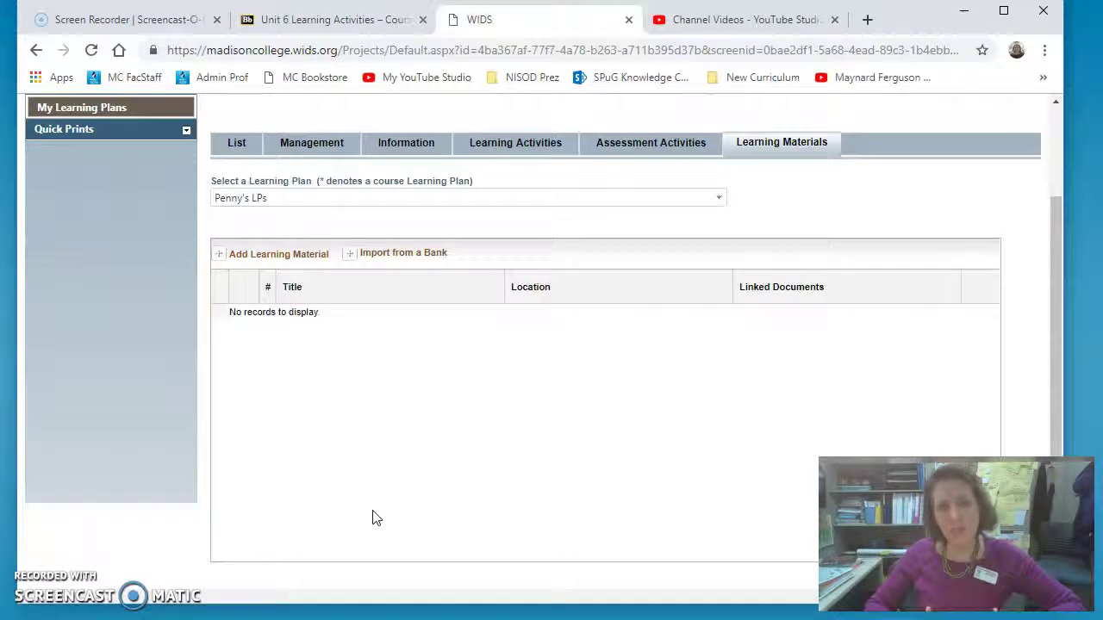
{"action": "left_click", "coordinate": [379, 514]}
{"action": "scroll", "coordinate": [373, 514], "scroll_direction": "up", "scroll_amount": 2}
{"action": "left_click", "coordinate": [632, 263]}
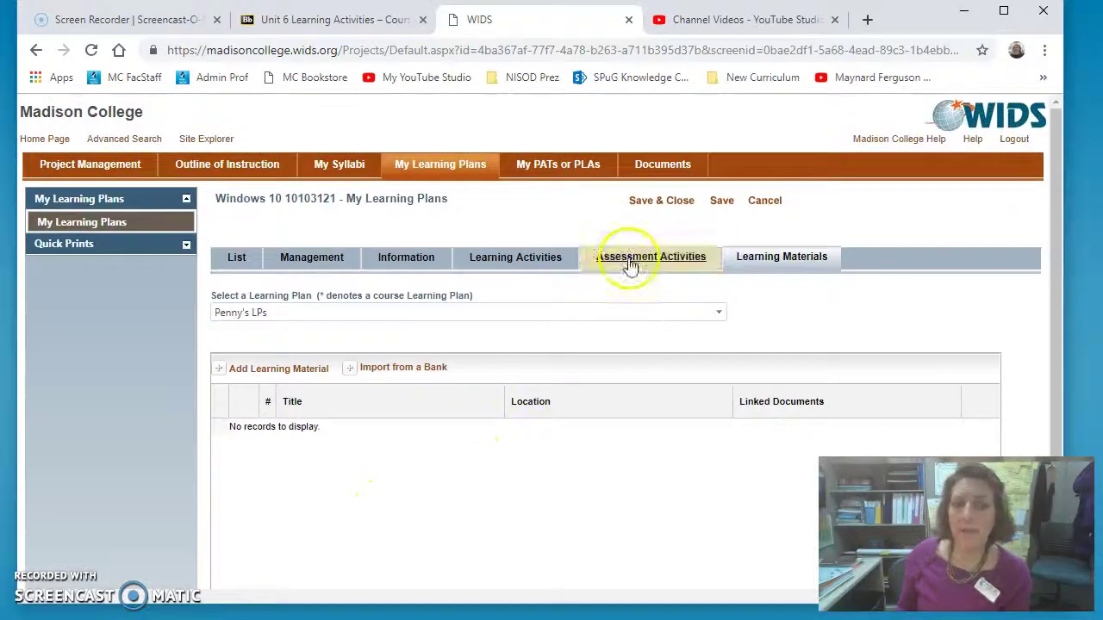
{"action": "left_click", "coordinate": [661, 200]}
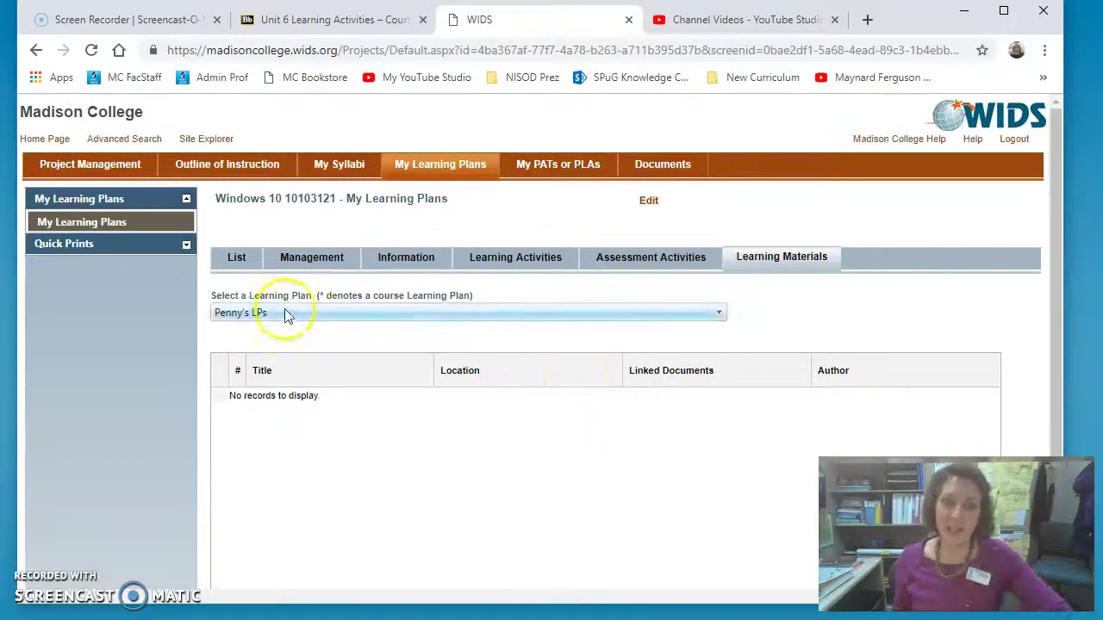
- Try to generate a printable Learning Plans report for the new learning plan and check the available export formats
{"action": "left_click", "coordinate": [69, 244]}
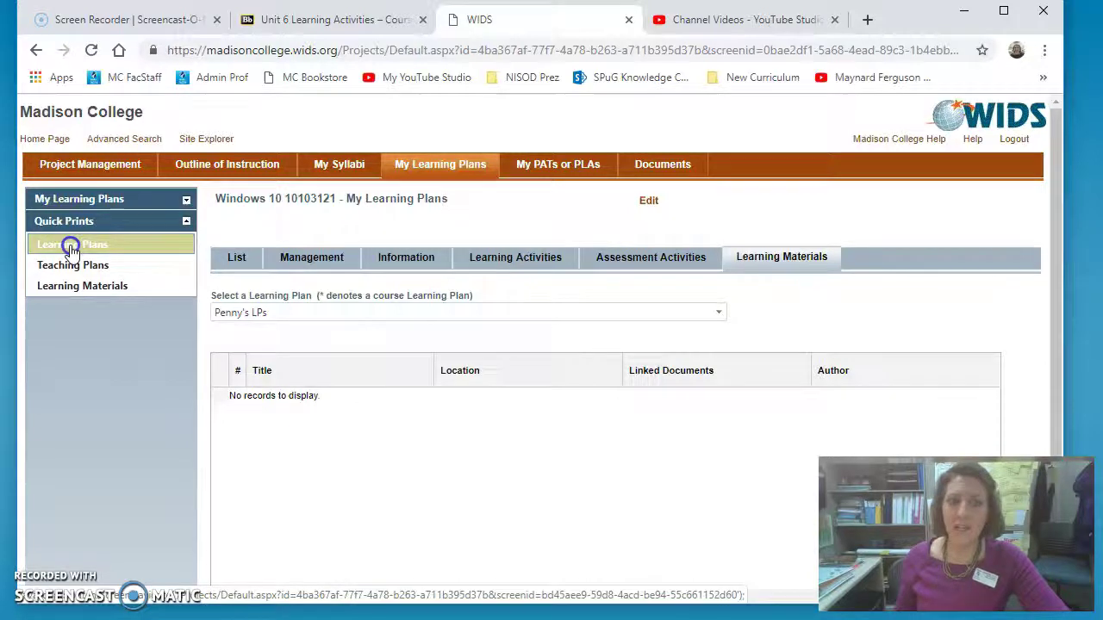
{"action": "left_click", "coordinate": [73, 247]}
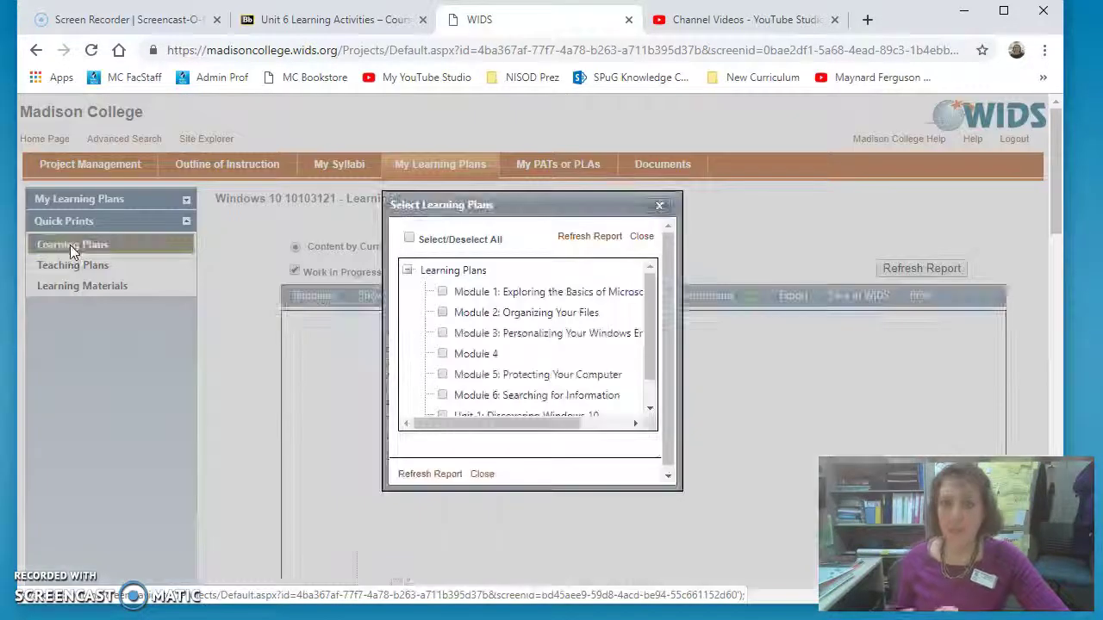
{"action": "left_click", "coordinate": [650, 393]}
{"action": "left_click", "coordinate": [485, 405]}
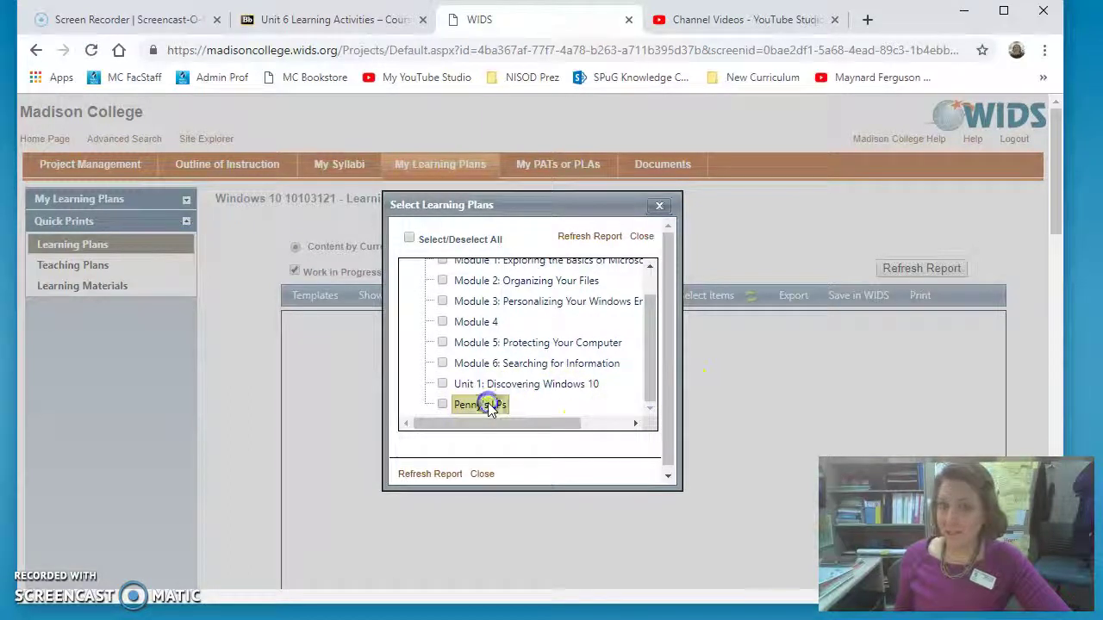
{"action": "left_click", "coordinate": [576, 241]}
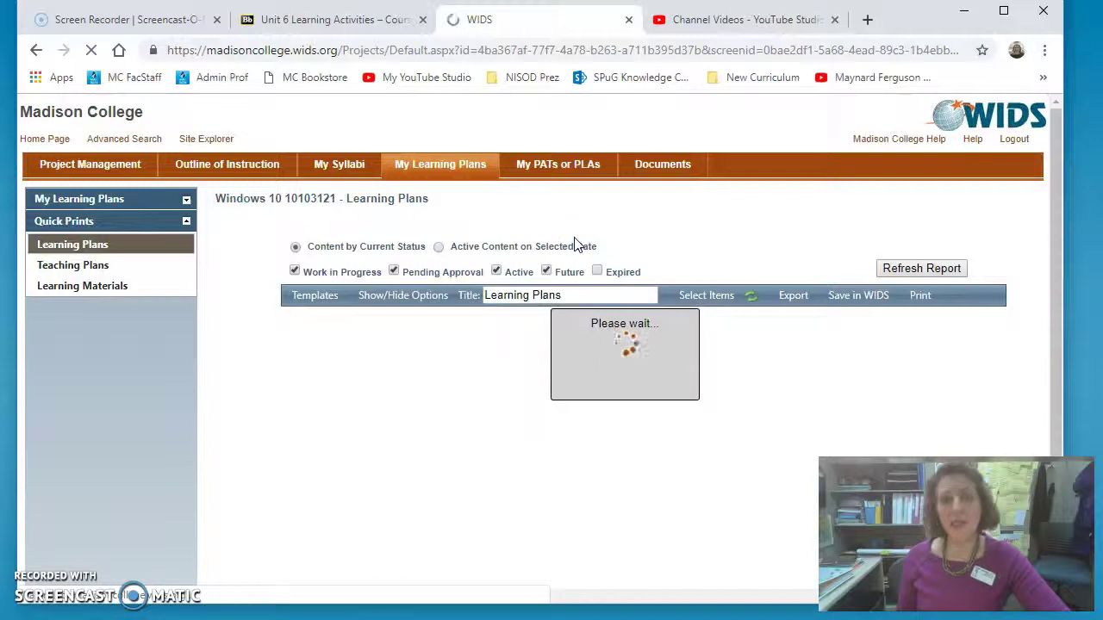
{"action": "left_click", "coordinate": [802, 296]}
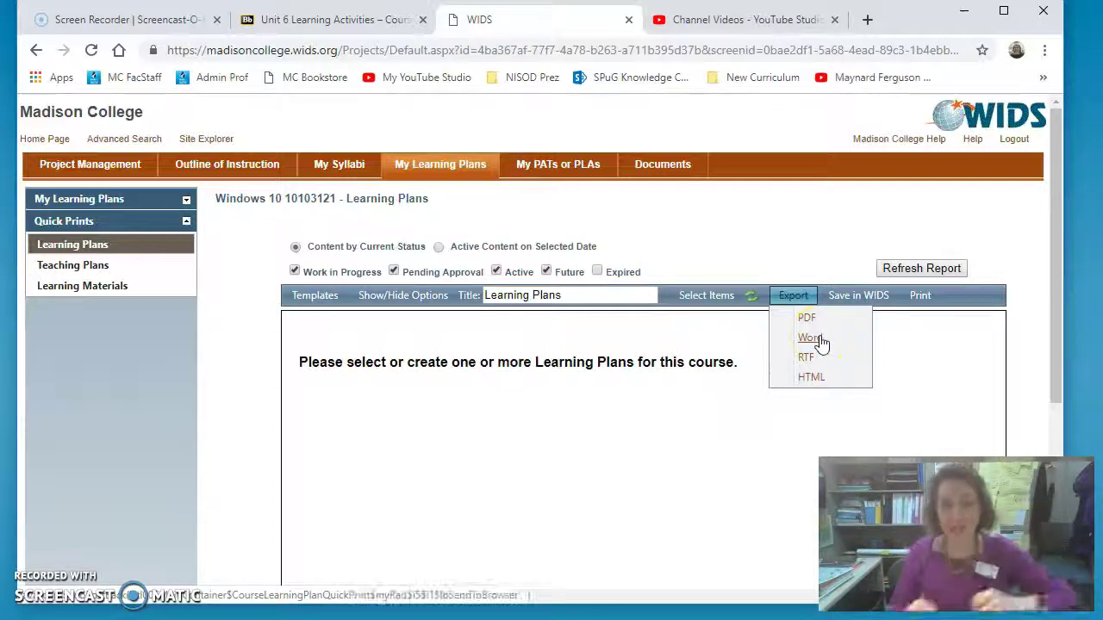
{"action": "left_click", "coordinate": [86, 586]}
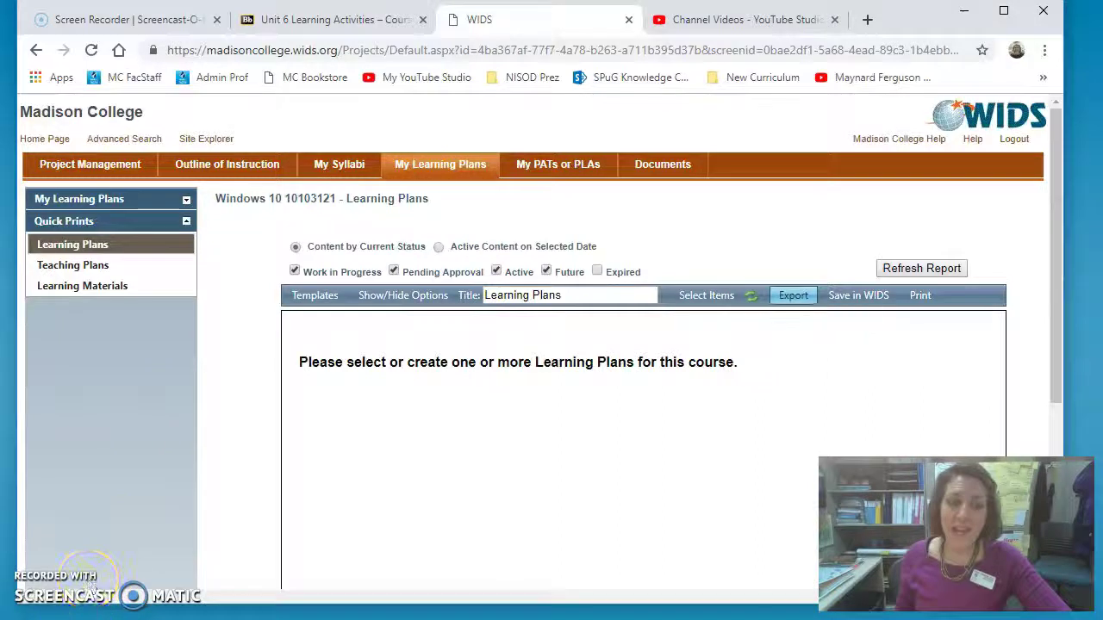